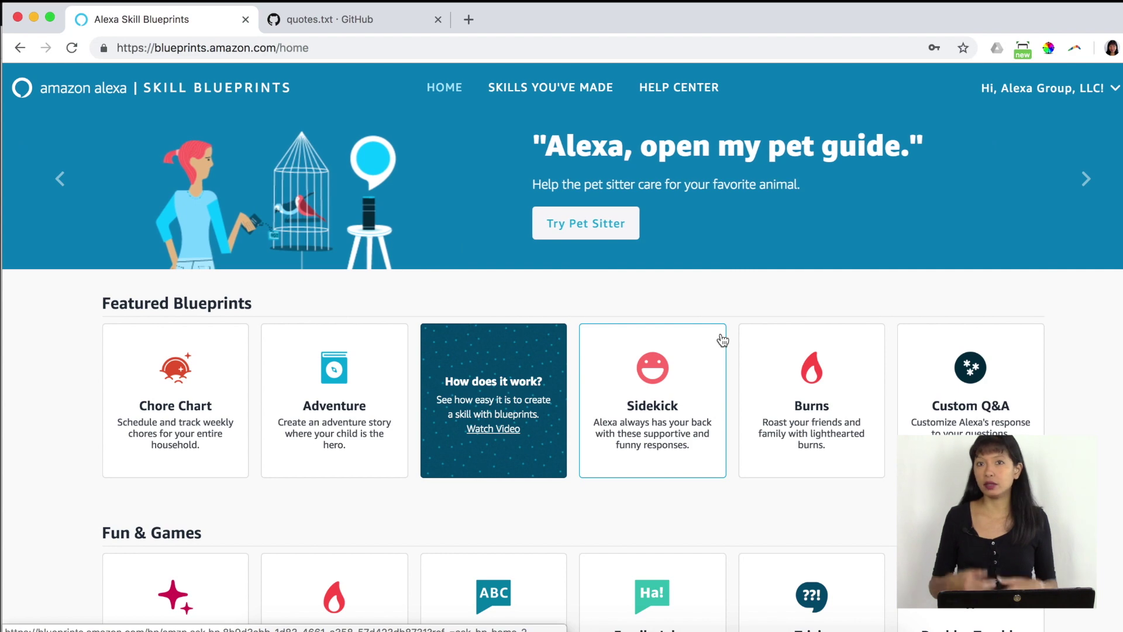
Open the Facts blueprint card in the Learning & Knowledge section
{"action": "scroll", "coordinate": [728, 342], "scroll_direction": "down", "scroll_amount": 2}
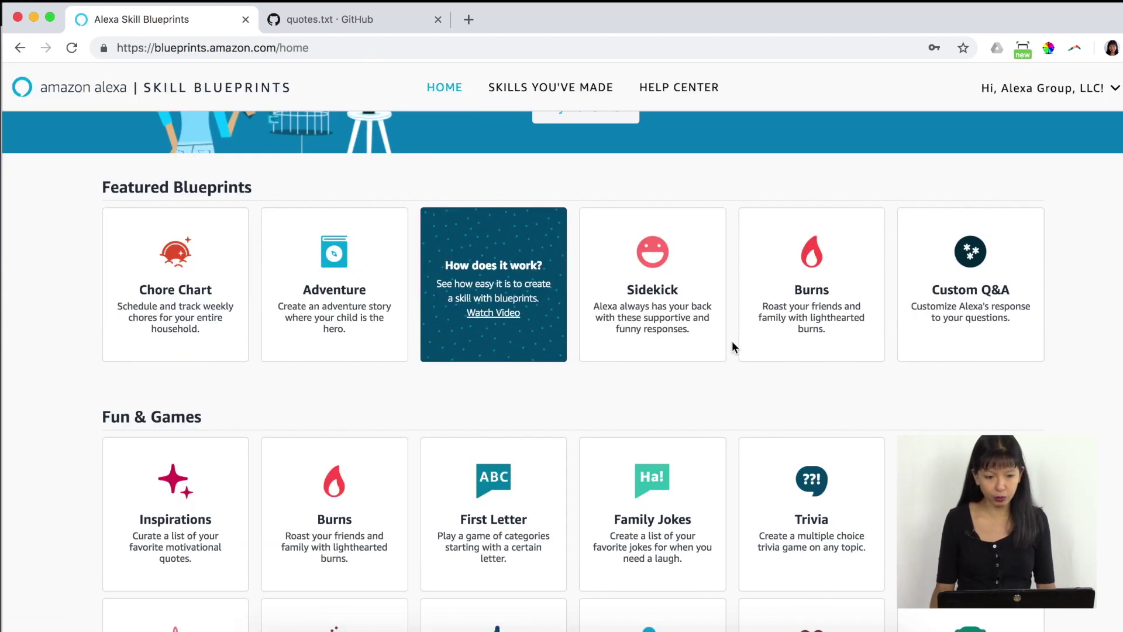
{"action": "scroll", "coordinate": [732, 345], "scroll_direction": "down", "scroll_amount": 4}
{"action": "scroll", "coordinate": [731, 341], "scroll_direction": "down", "scroll_amount": 6}
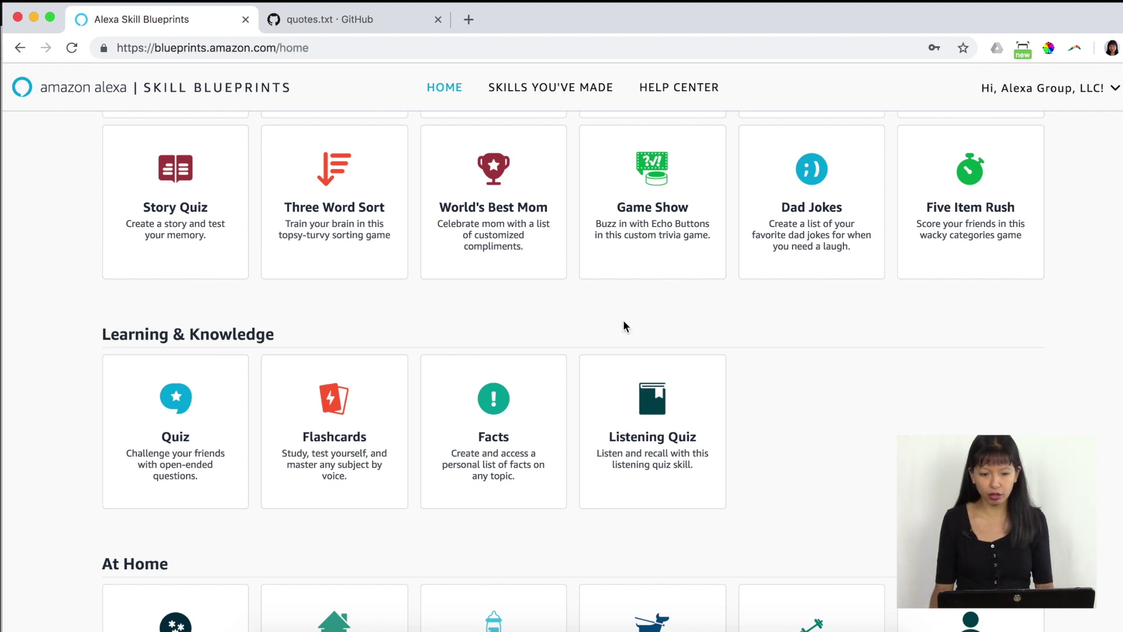
{"action": "left_click", "coordinate": [462, 436]}
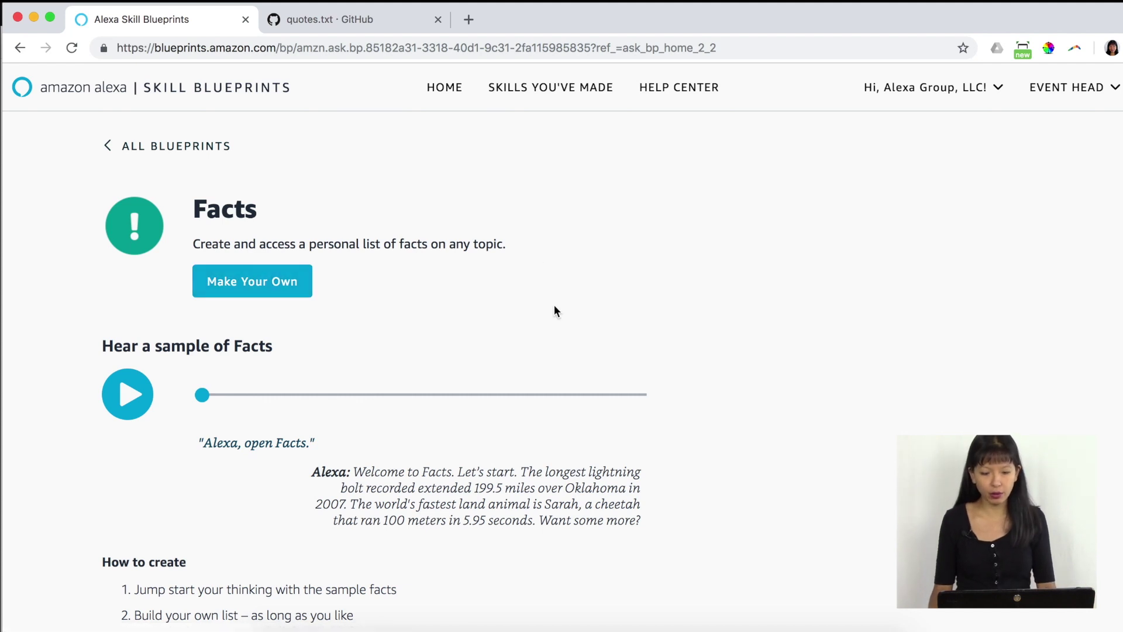
{"action": "scroll", "coordinate": [545, 388], "scroll_direction": "down", "scroll_amount": 3}
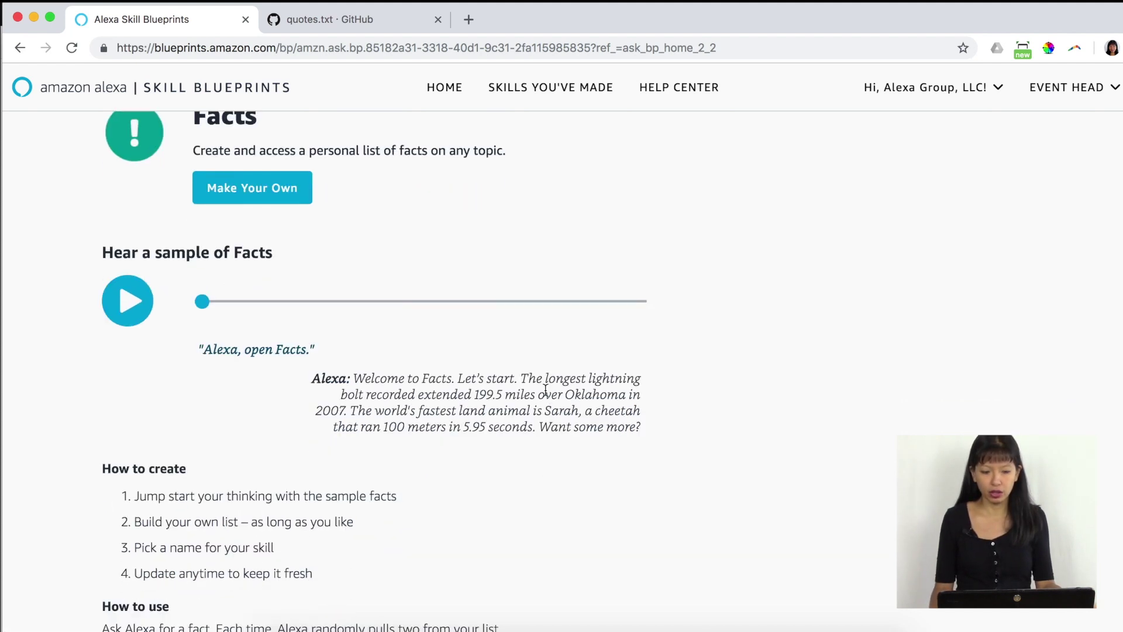
{"action": "scroll", "coordinate": [545, 390], "scroll_direction": "up", "scroll_amount": 3}
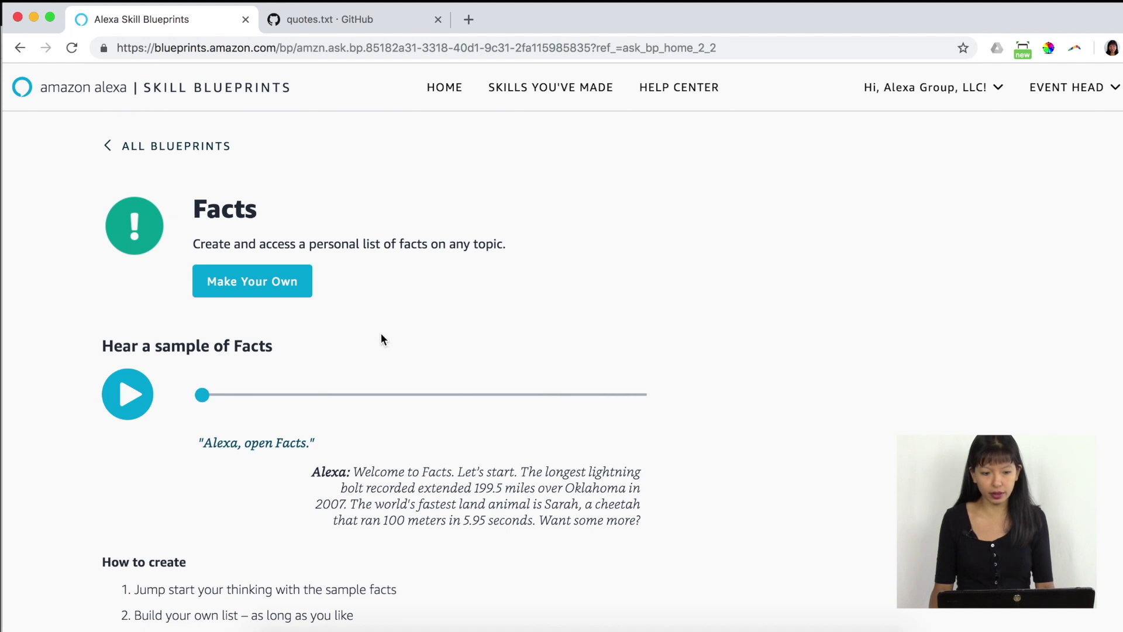
Start a custom Facts skill and step through the three-slide introduction, then dismiss it
{"action": "left_click", "coordinate": [292, 283]}
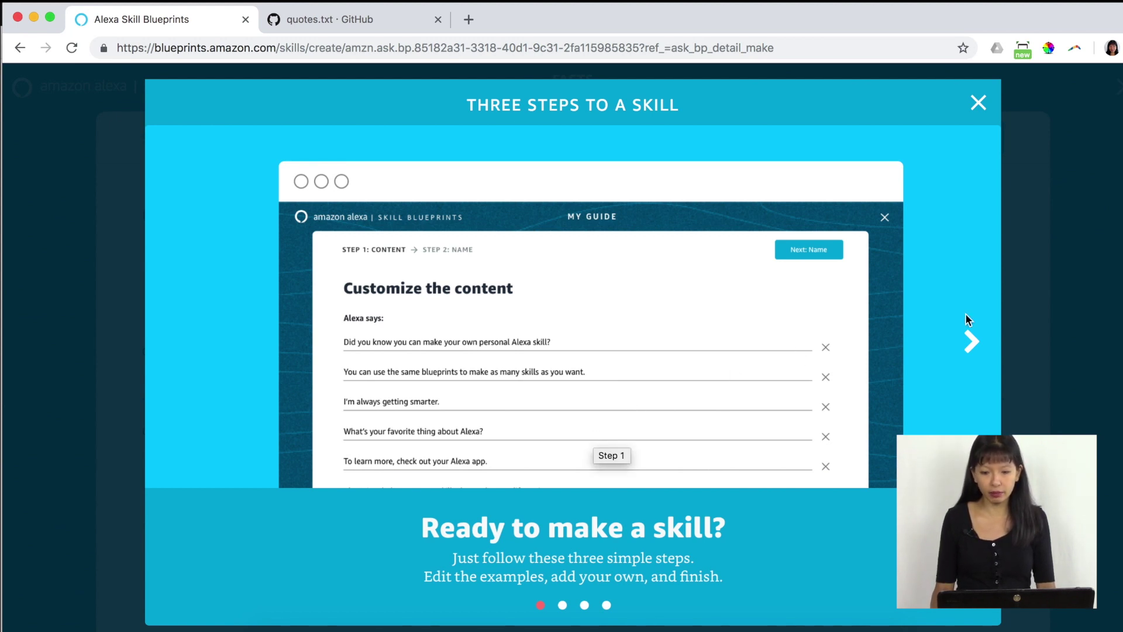
{"action": "left_click", "coordinate": [971, 338]}
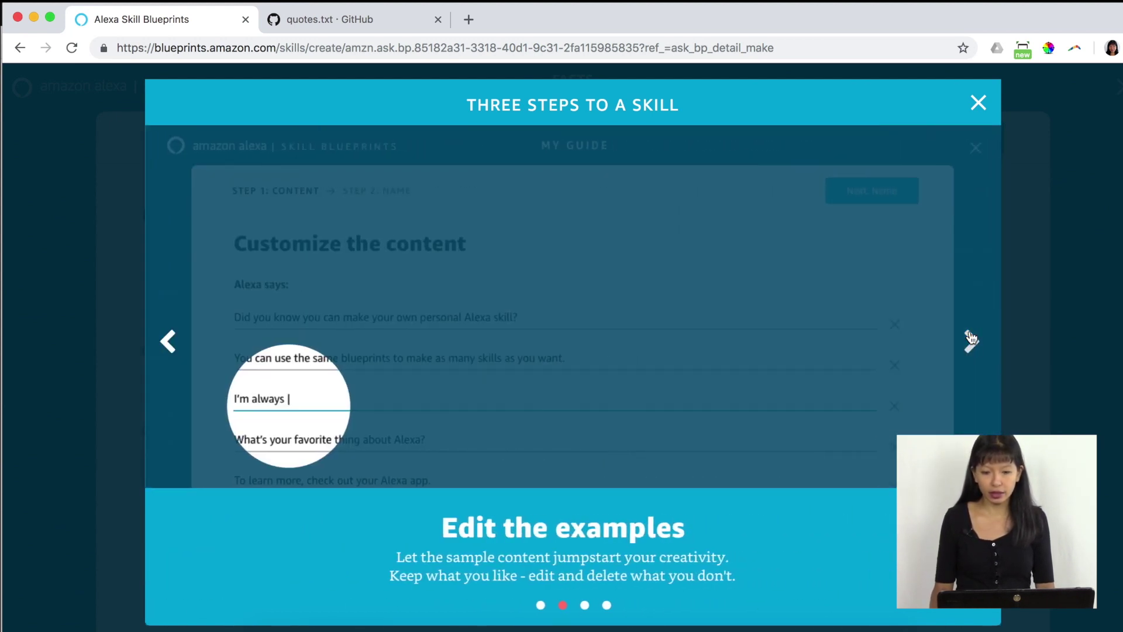
{"action": "left_click", "coordinate": [972, 341]}
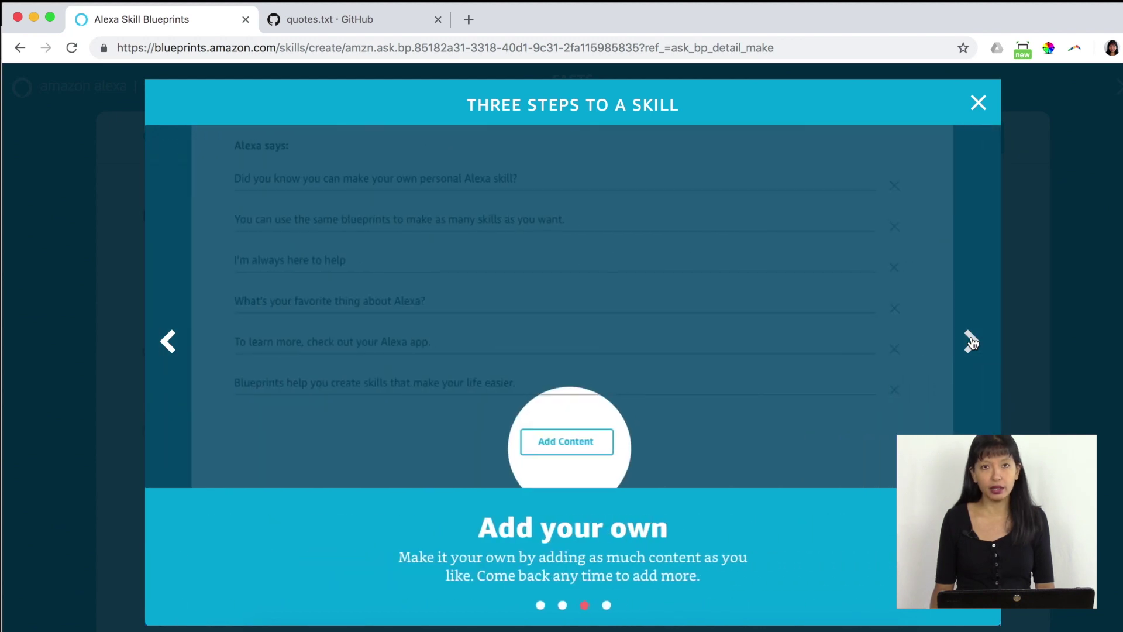
{"action": "left_click", "coordinate": [972, 342]}
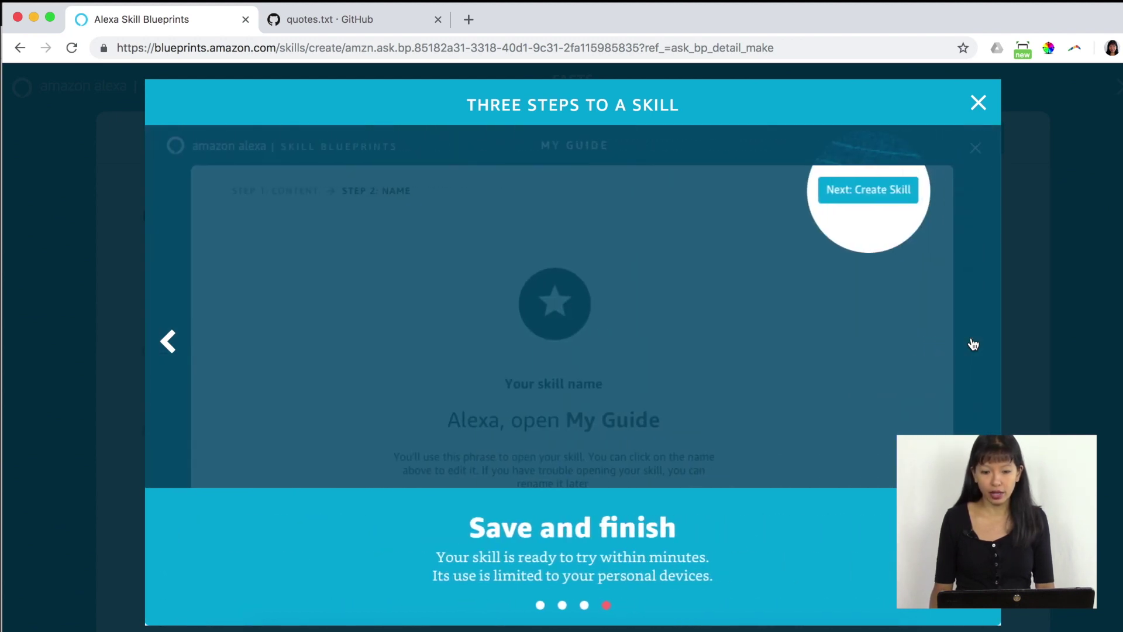
{"action": "left_click", "coordinate": [978, 104]}
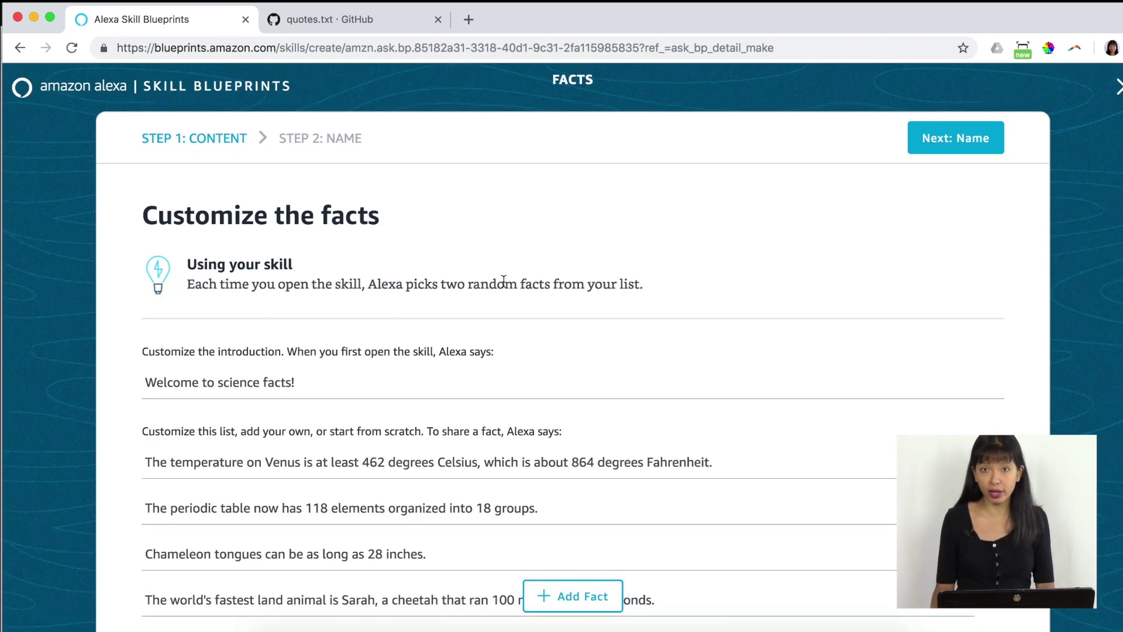
Change the welcome line to 'Welcome to facts about' followed by the person's name
{"action": "scroll", "coordinate": [482, 310], "scroll_direction": "down", "scroll_amount": 6}
{"action": "scroll", "coordinate": [482, 311], "scroll_direction": "up", "scroll_amount": 6}
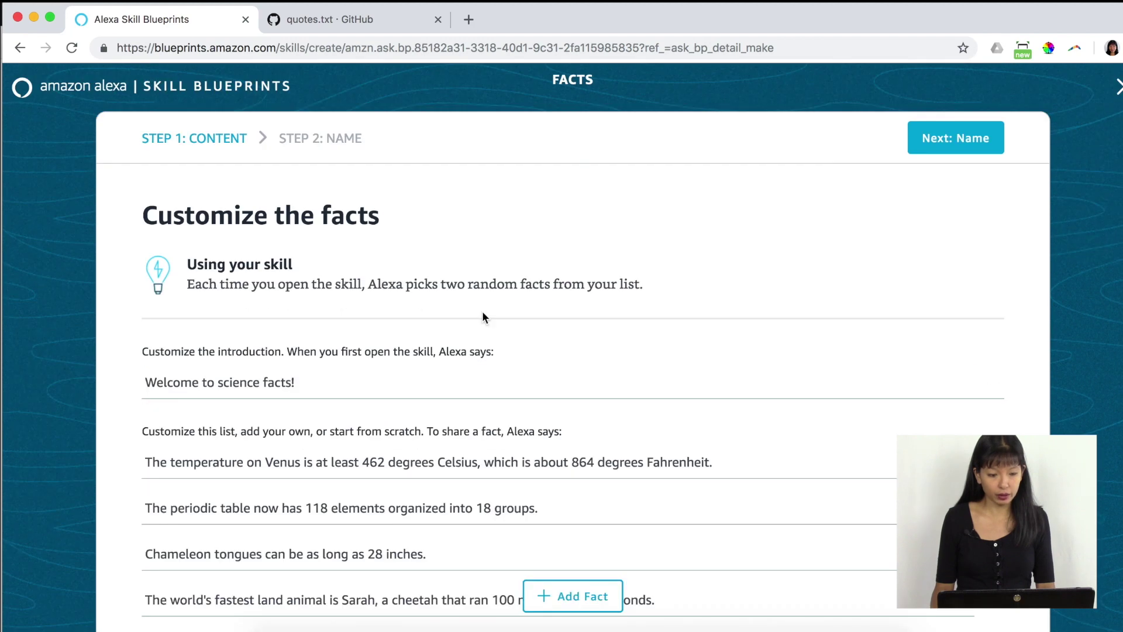
{"action": "scroll", "coordinate": [401, 292], "scroll_direction": "down", "scroll_amount": 2}
{"action": "left_click", "coordinate": [220, 283]}
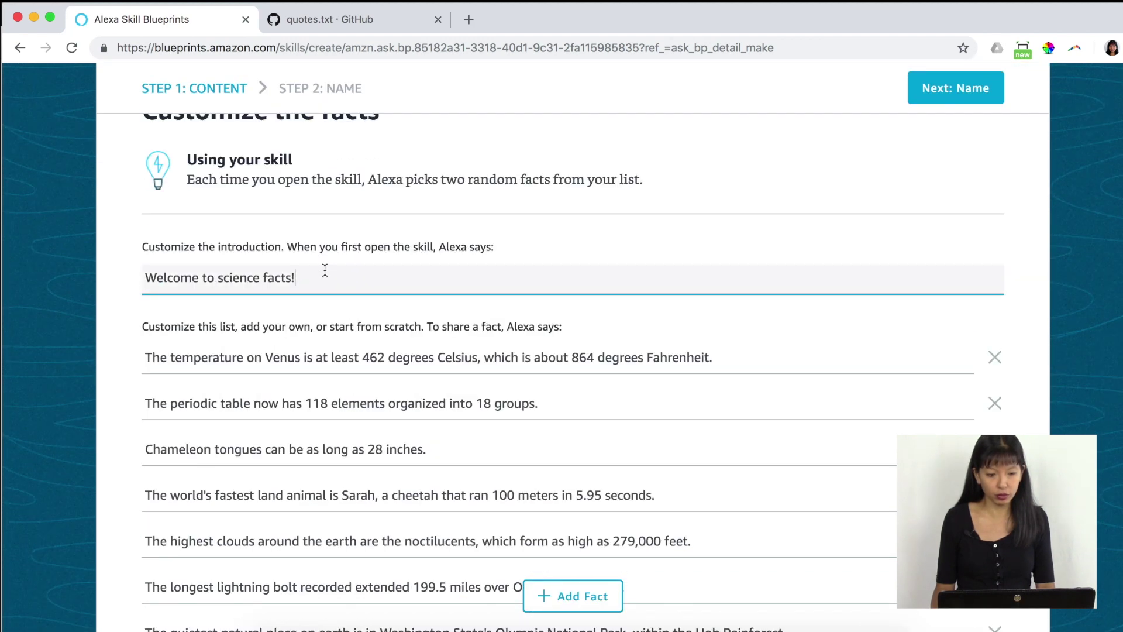
{"action": "left_click_drag", "start_coordinate": [325, 271], "coordinate": [218, 277]}
{"action": "type", "text": "facts about C"}
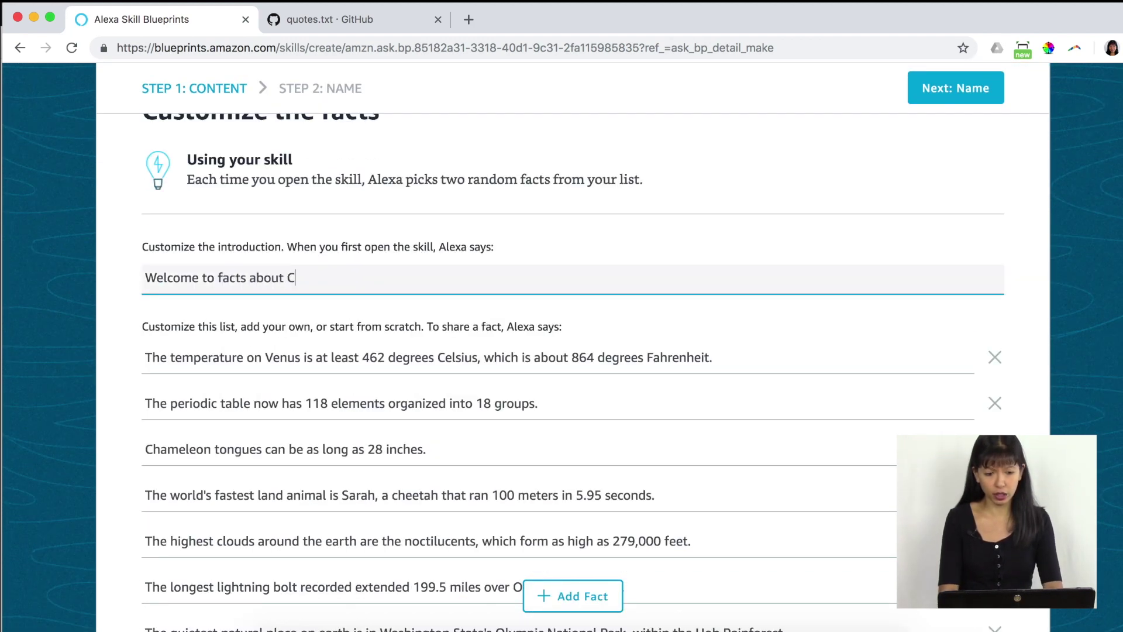
{"action": "type", "text": "aroline."}
Delete the sample science facts from the facts list
{"action": "scroll", "coordinate": [476, 281], "scroll_direction": "down", "scroll_amount": 2}
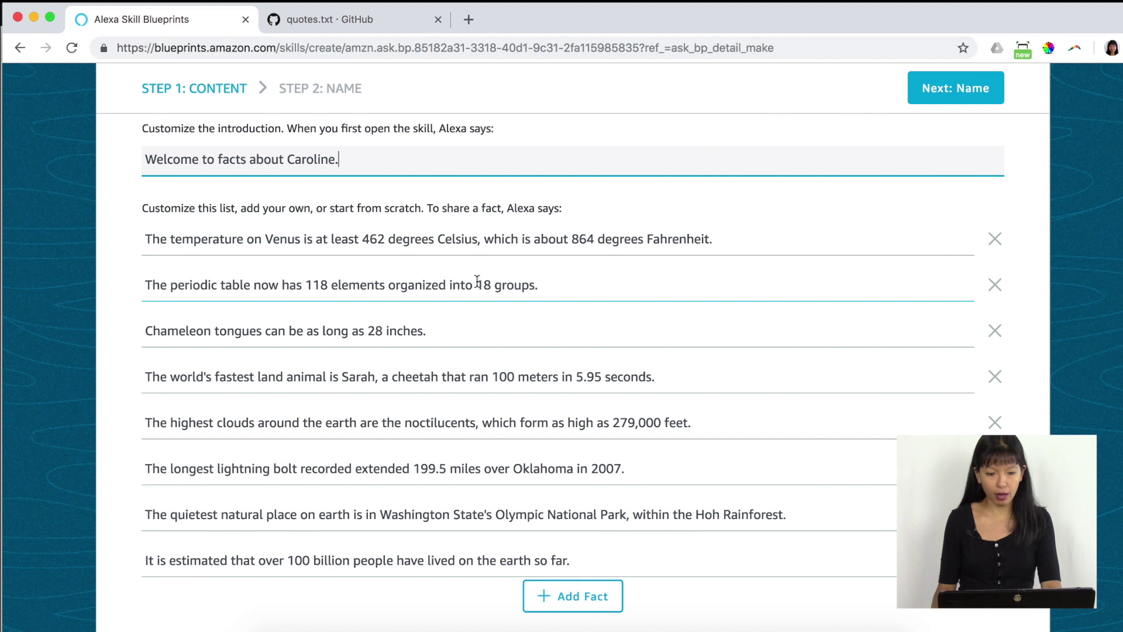
{"action": "left_click", "coordinate": [995, 239]}
{"action": "left_click", "coordinate": [995, 240]}
{"action": "left_click", "coordinate": [995, 239]}
{"action": "left_click", "coordinate": [995, 239]}
{"action": "left_click", "coordinate": [995, 239]}
{"action": "left_click", "coordinate": [995, 239]}
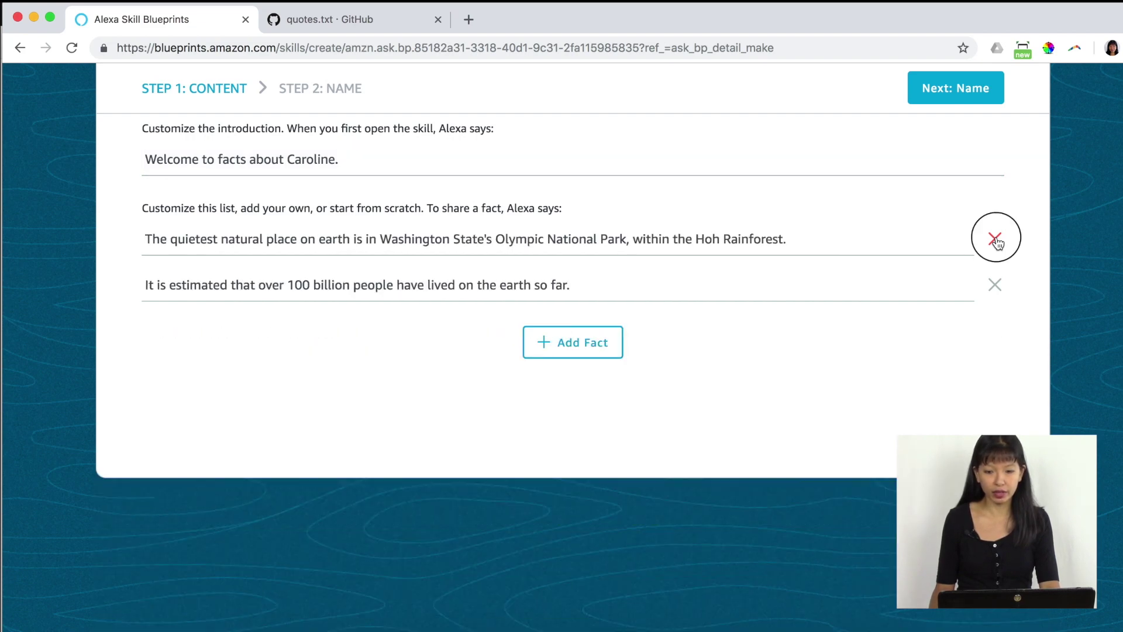
{"action": "left_click", "coordinate": [995, 240]}
{"action": "left_click", "coordinate": [995, 239]}
Add facts that the person graduated from Georgia Tech and has a cat named Tia
{"action": "left_click", "coordinate": [596, 258]}
{"action": "type", "text": "C"}
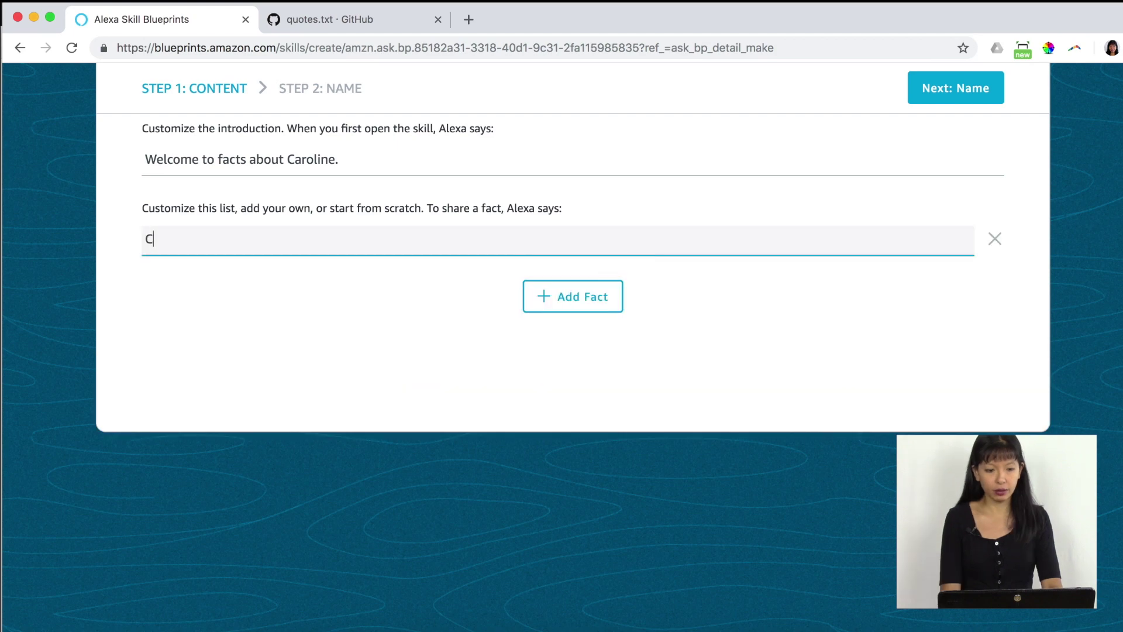
{"action": "type", "text": "aroline graduated from Georgia Tech"}
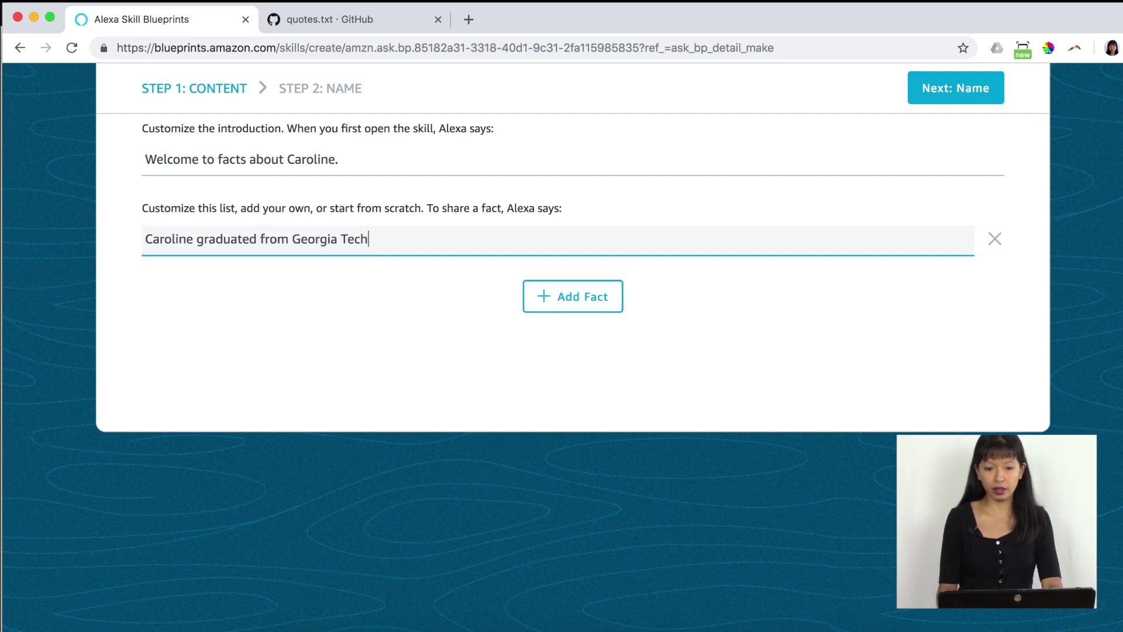
{"action": "left_click", "coordinate": [600, 300]}
{"action": "type", "text": "Caroline has a cat named T"}
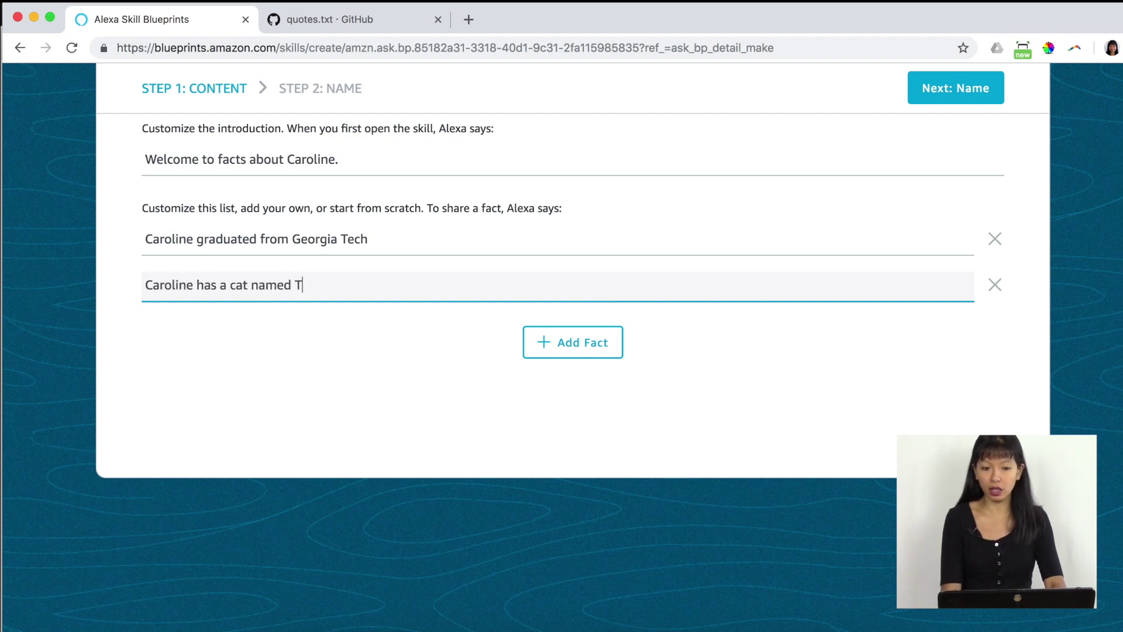
{"action": "type", "text": "ia."}
Add facts that the person's favorite movie is Clueless and they have no favorite song
{"action": "key", "text": "Return"}
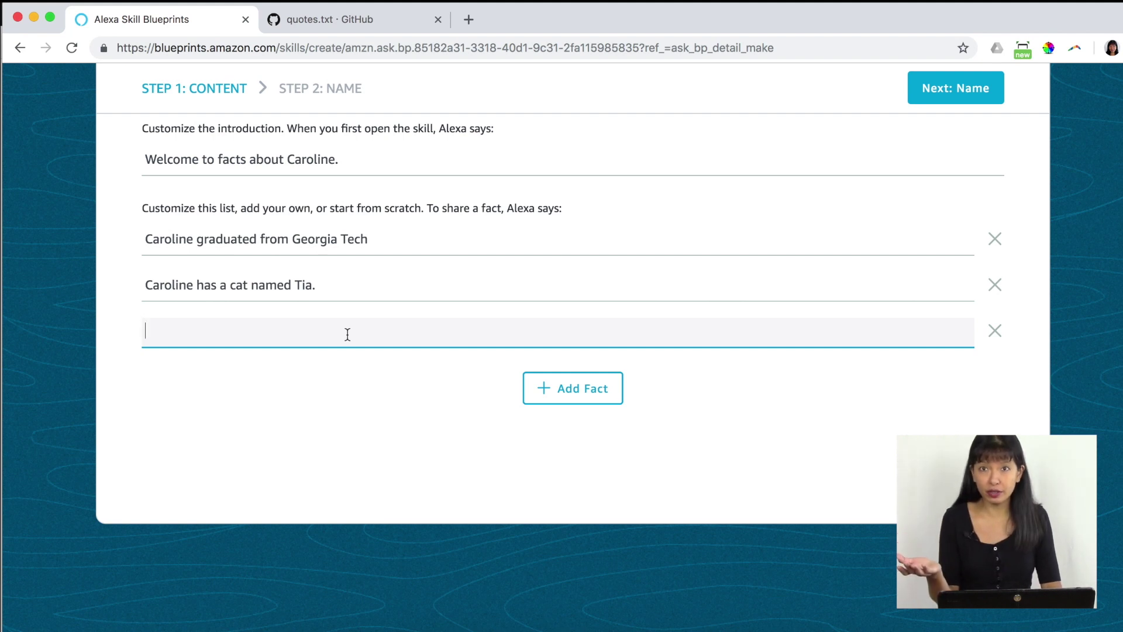
{"action": "type", "text": "Carol"}
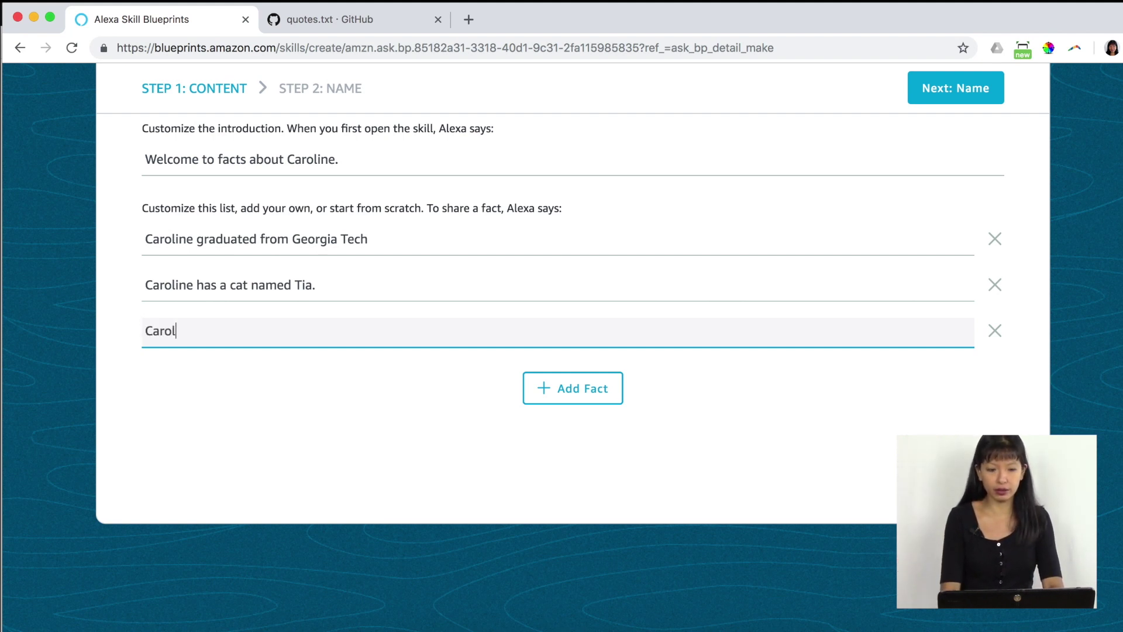
{"action": "type", "text": "ine's favorite movie is Clueless."}
{"action": "key", "text": "Return"}
{"action": "type", "text": "Caroline does "}
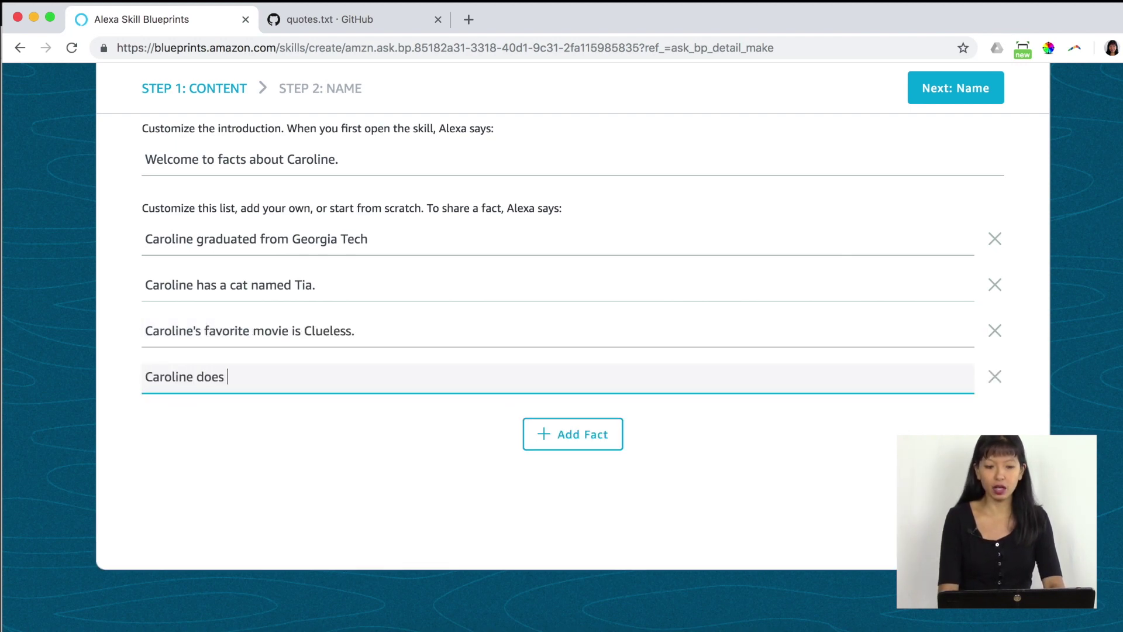
{"action": "type", "text": "not have a fo"}
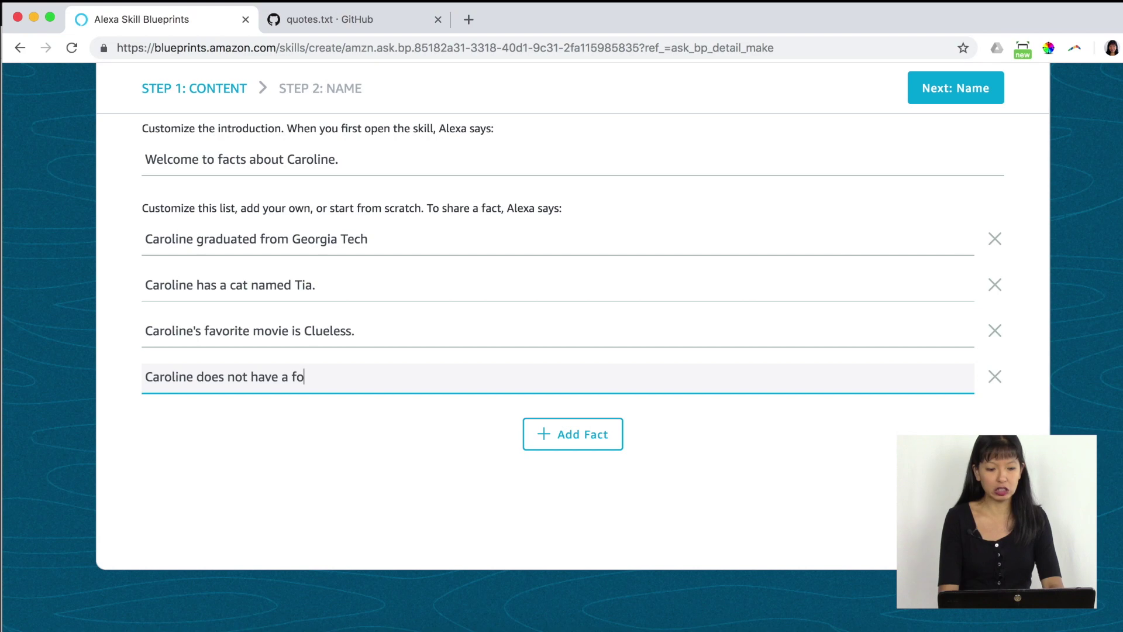
{"action": "key", "text": "BackSpace"}
{"action": "type", "text": "avorite song."}
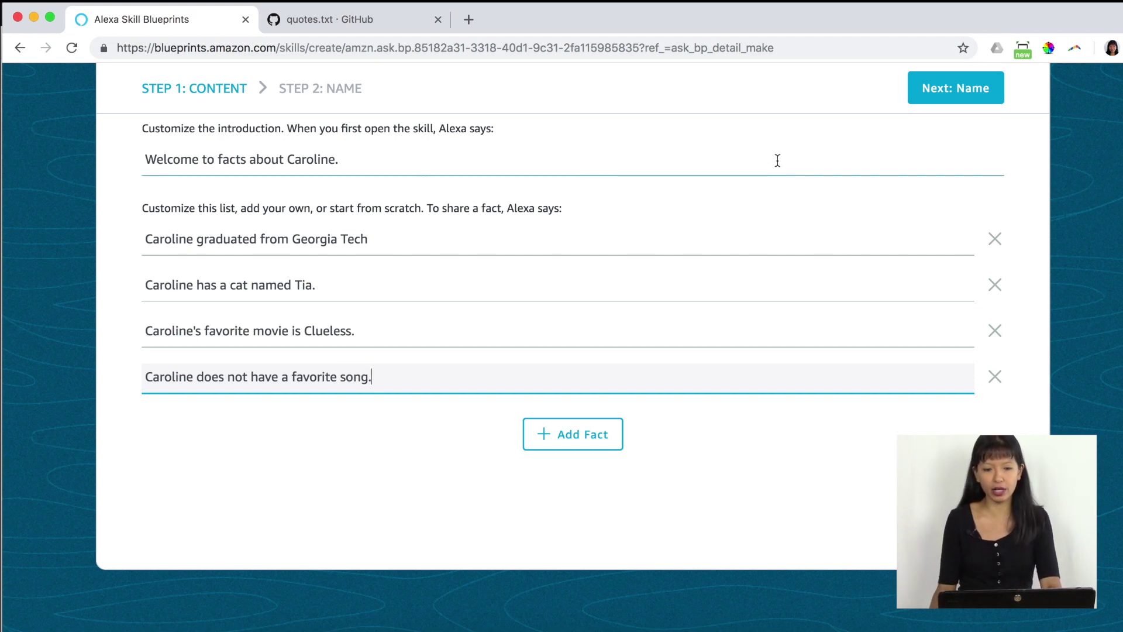
{"action": "scroll", "coordinate": [778, 160], "scroll_direction": "up", "scroll_amount": 3}
{"action": "left_click", "coordinate": [940, 88]}
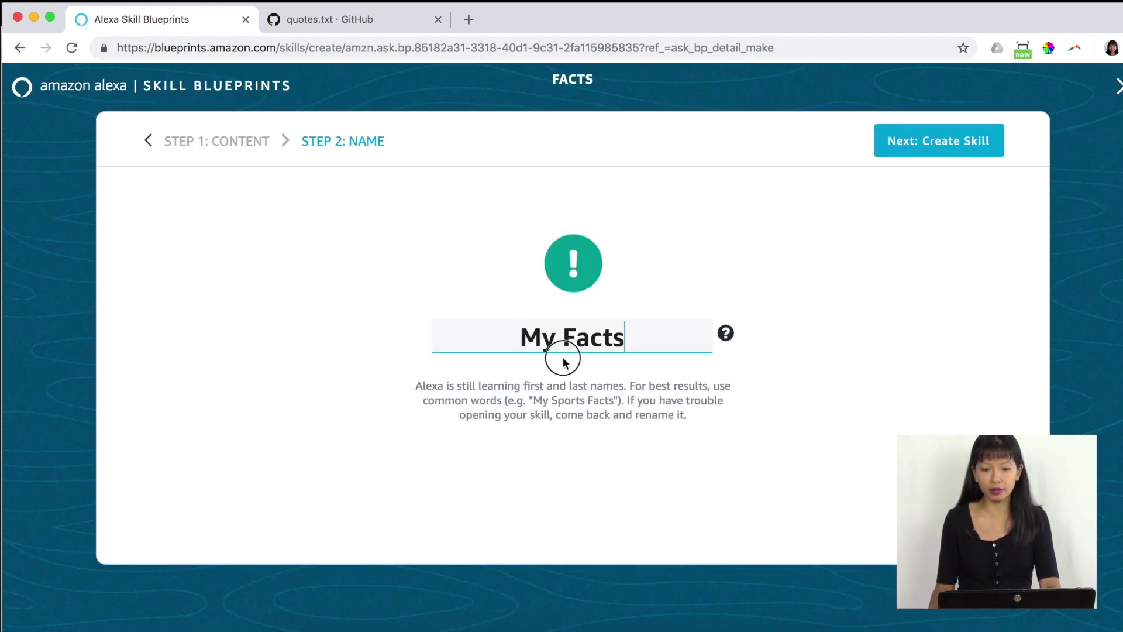
Rename the skill from 'My Facts' to 'My' plus the person's name and create it
{"action": "triple_click", "coordinate": [530, 345]}
{"action": "left_click", "coordinate": [678, 327]}
{"action": "key", "text": "shift+Left"}
{"action": "key", "text": "shift+Left"}
{"action": "key", "text": "shift+Left"}
{"action": "key", "text": "shift+Left"}
{"action": "key", "text": "shift+Left"}
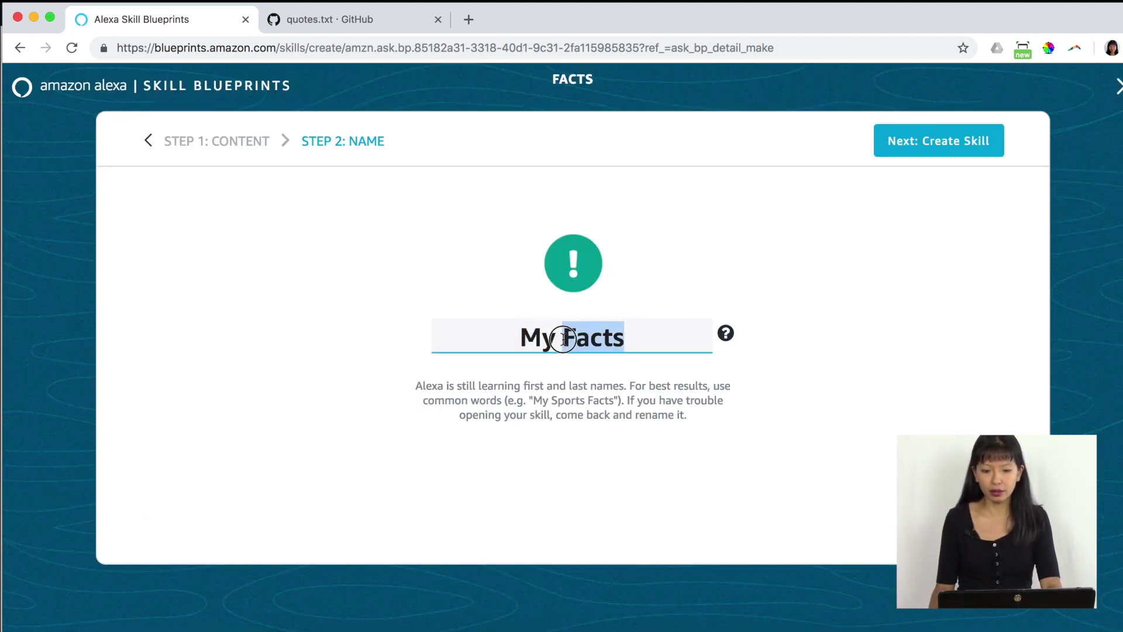
{"action": "type", "text": "Caroline"}
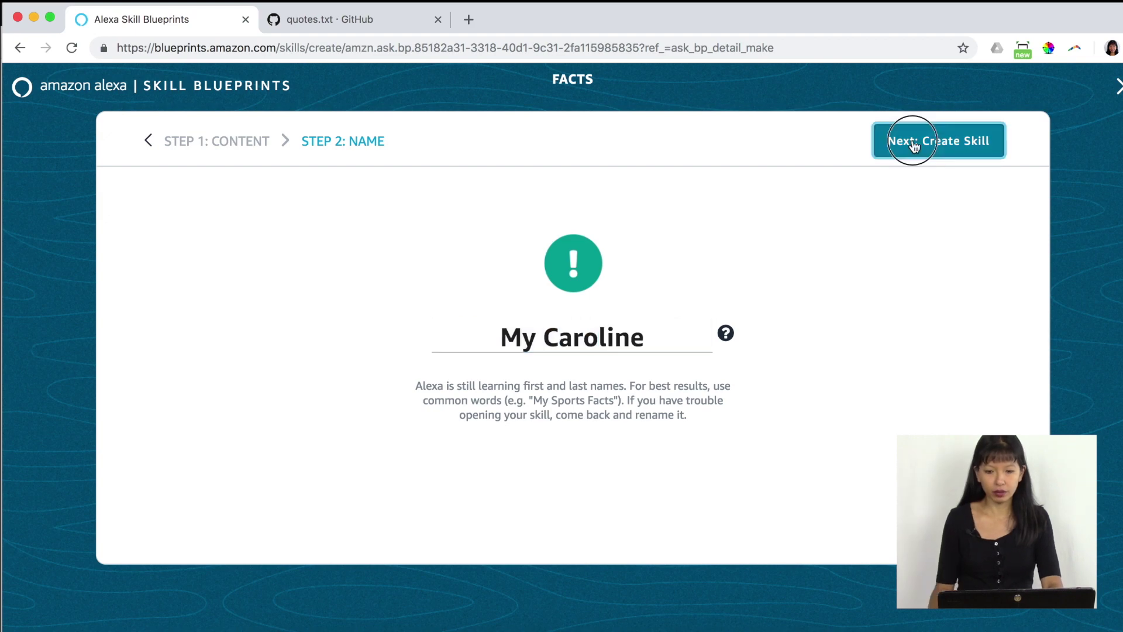
{"action": "left_click", "coordinate": [911, 141]}
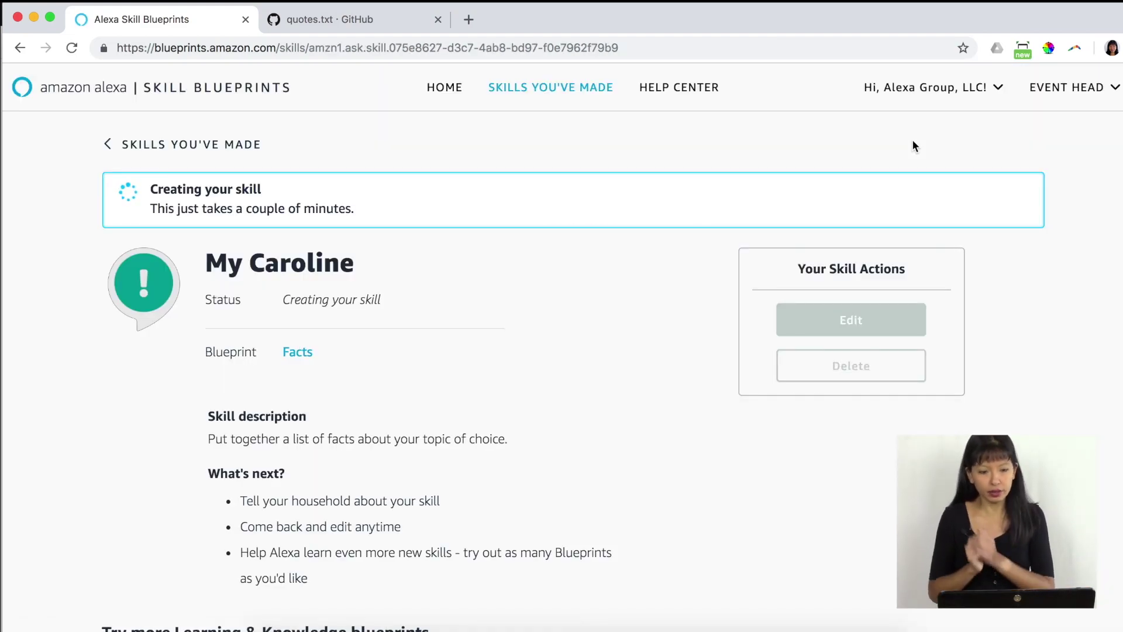
Wait on the skill page until its status shows Ready to use
{"action": "scroll", "coordinate": [580, 331], "scroll_direction": "down", "scroll_amount": 5}
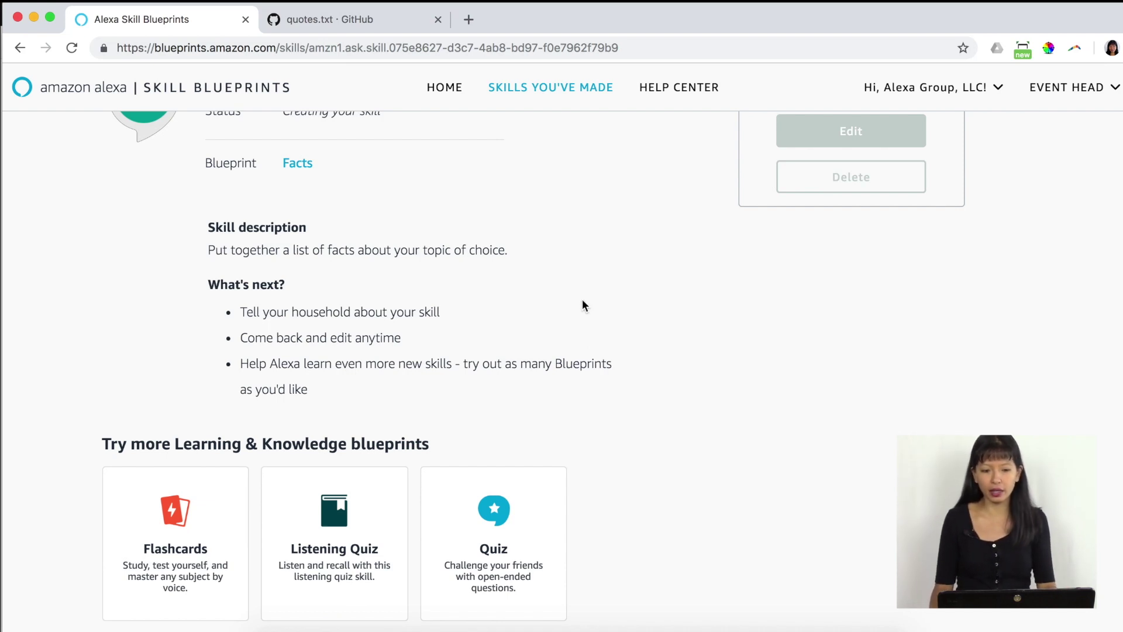
{"action": "scroll", "coordinate": [576, 303], "scroll_direction": "up", "scroll_amount": 5}
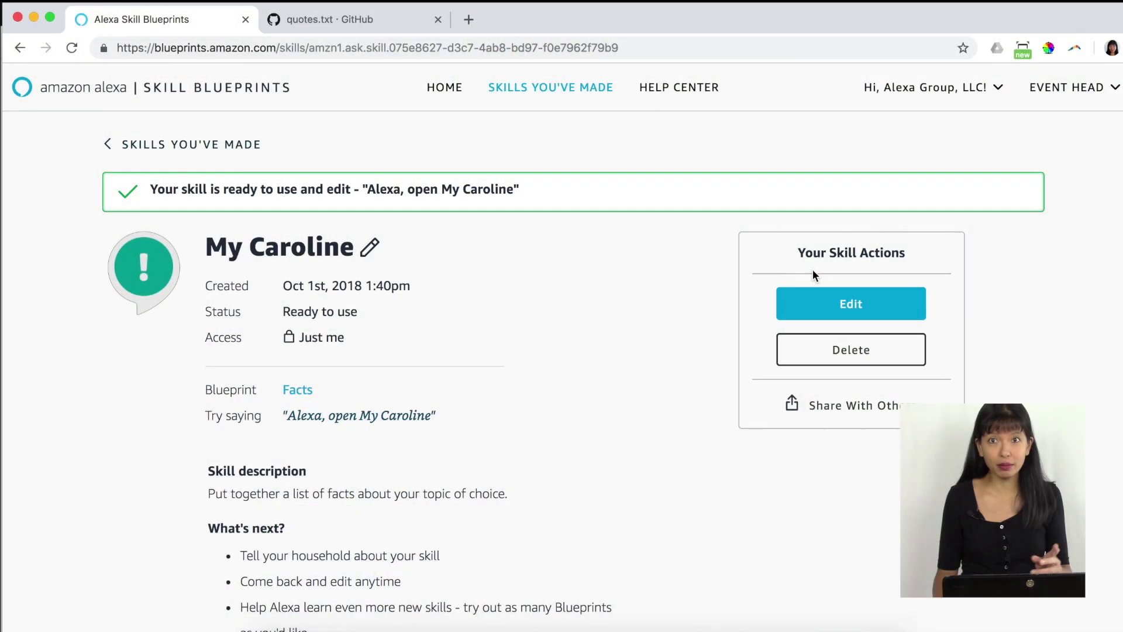
Visit the skill's edit page, return, and begin sharing the skill with others
{"action": "left_click", "coordinate": [807, 302]}
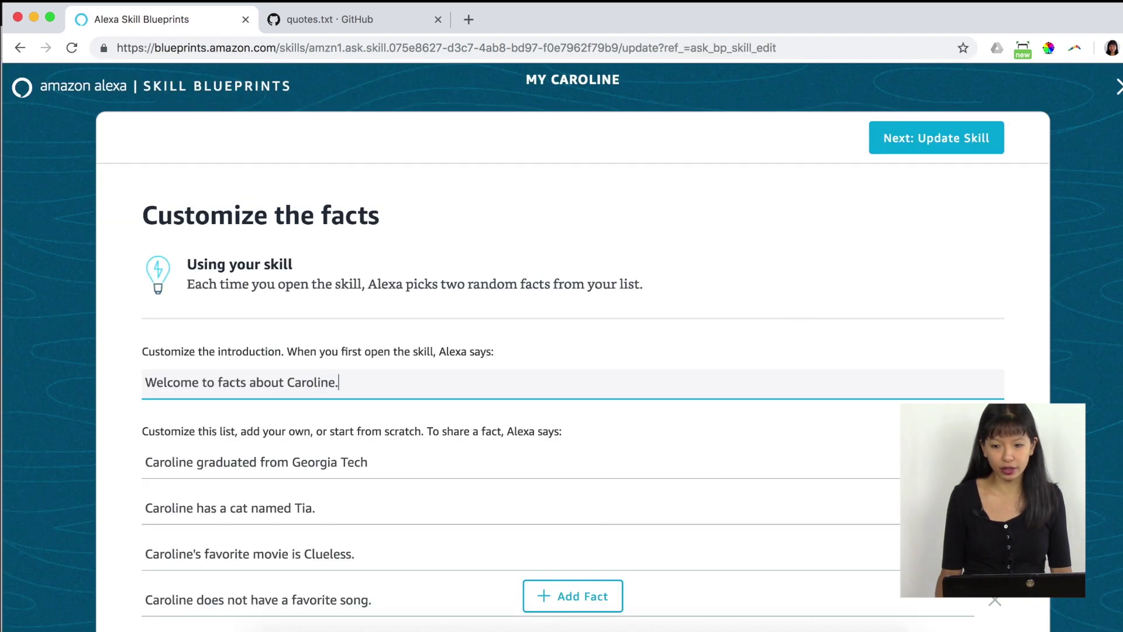
{"action": "left_click", "coordinate": [721, 166]}
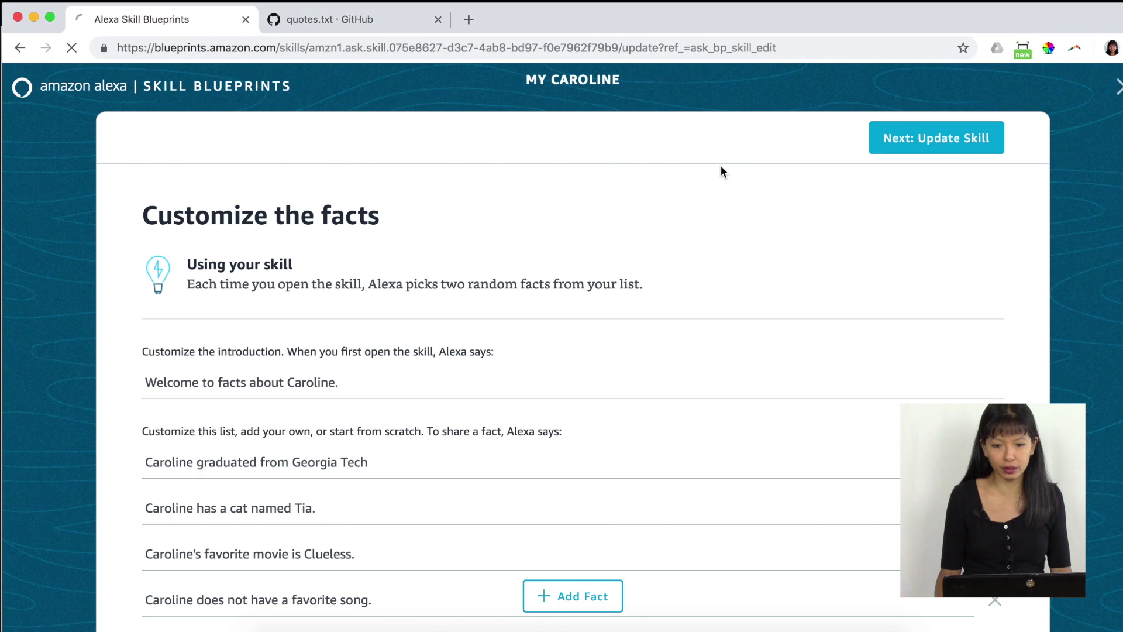
{"action": "left_click", "coordinate": [827, 406]}
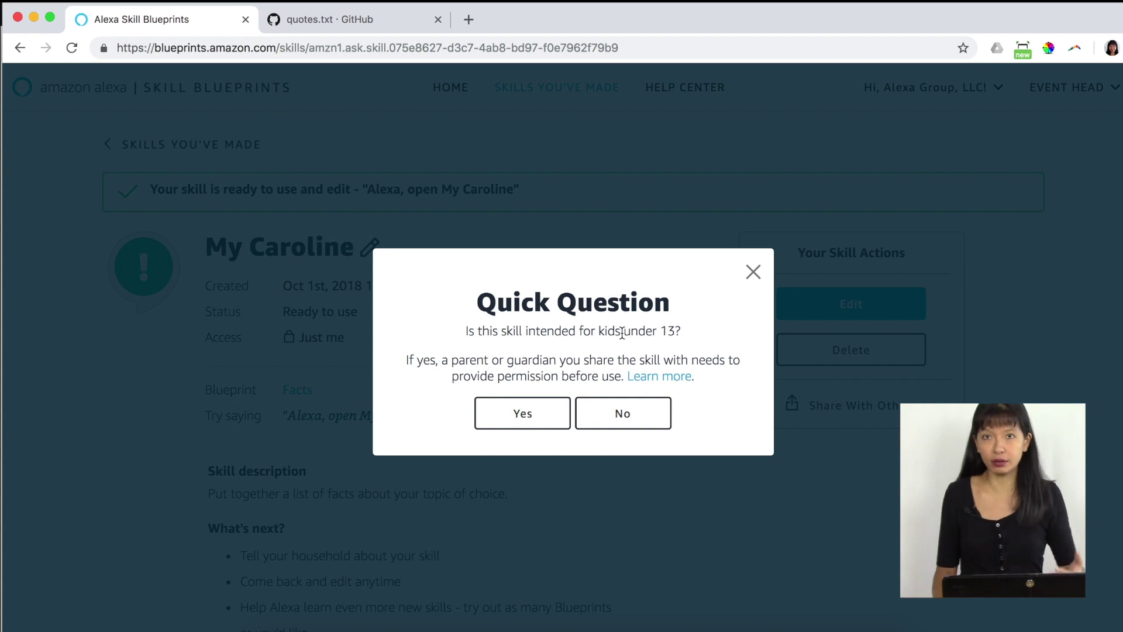
Mark the skill as not intended for kids under 13 and copy its share link
{"action": "left_click", "coordinate": [625, 419]}
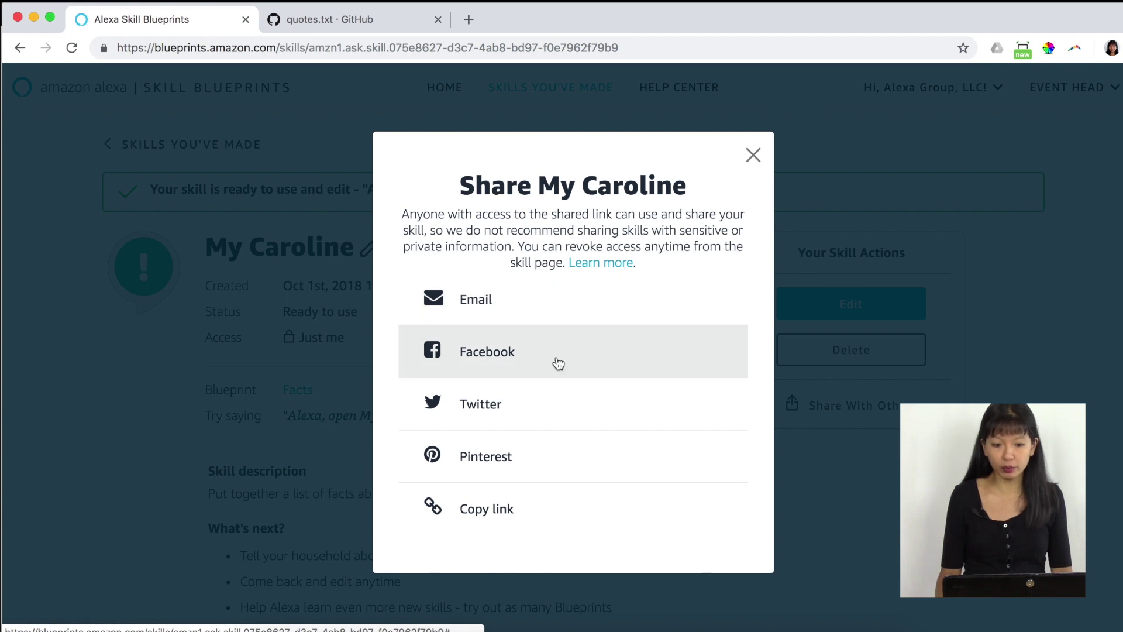
{"action": "left_click", "coordinate": [536, 504]}
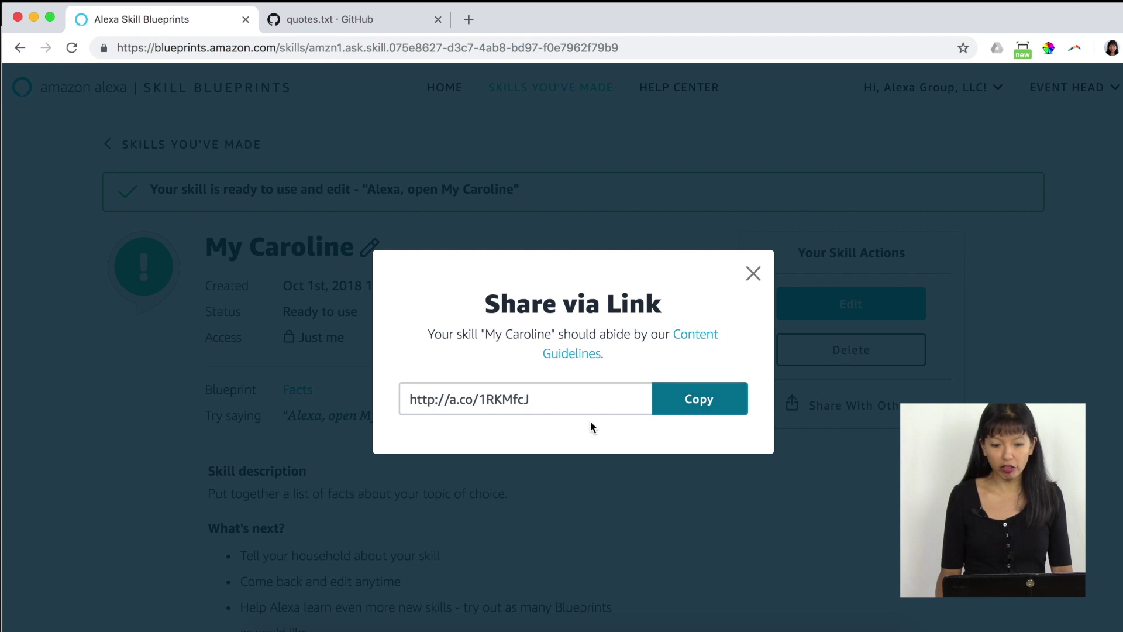
{"action": "left_click", "coordinate": [682, 396]}
{"action": "left_click", "coordinate": [818, 324]}
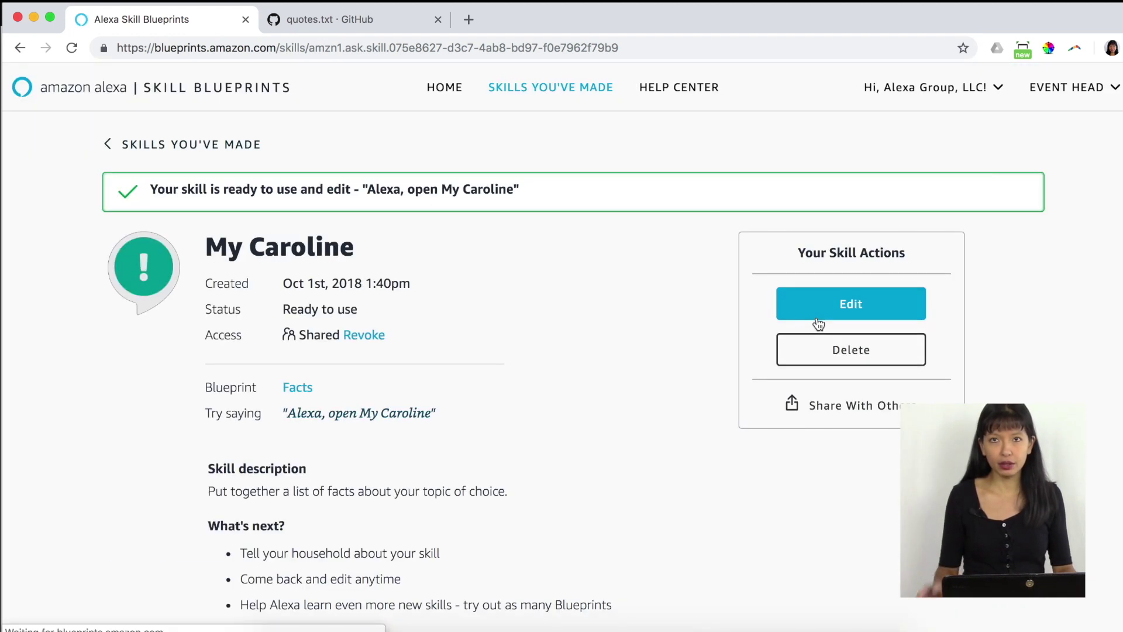